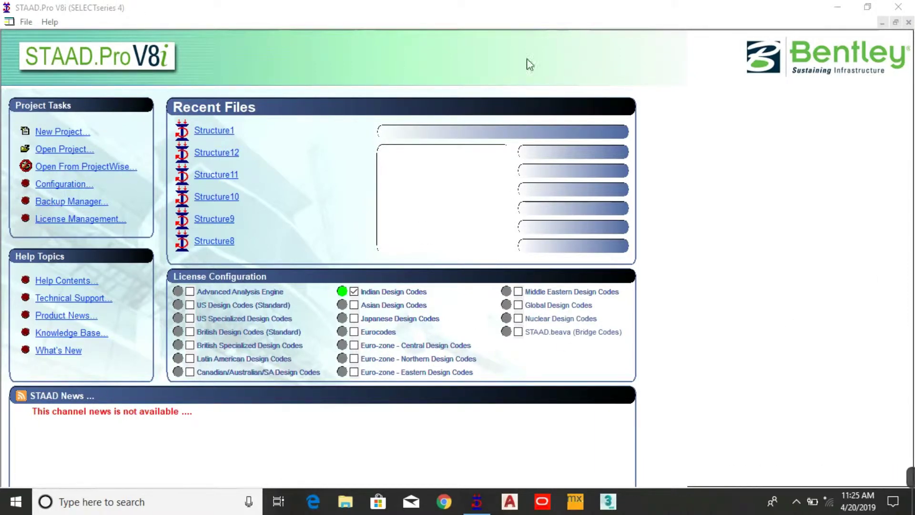
click(212, 154)
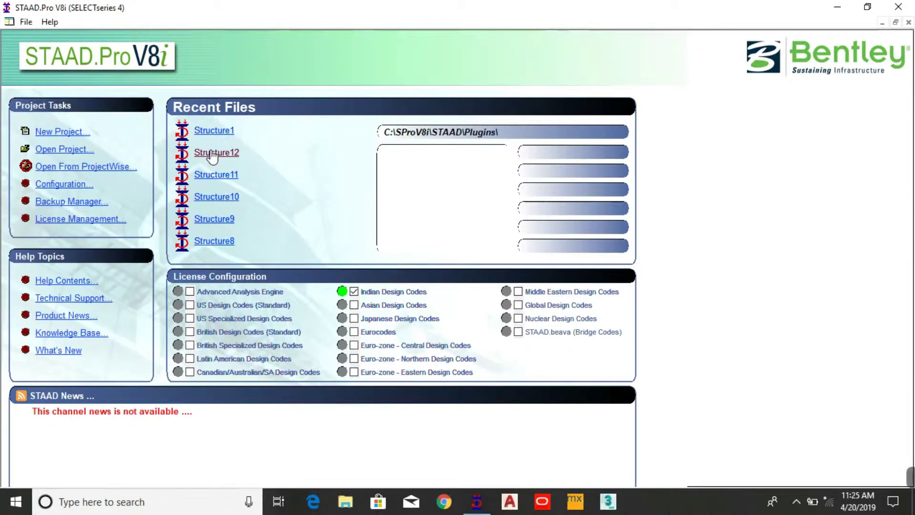
click(213, 153)
click(244, 222)
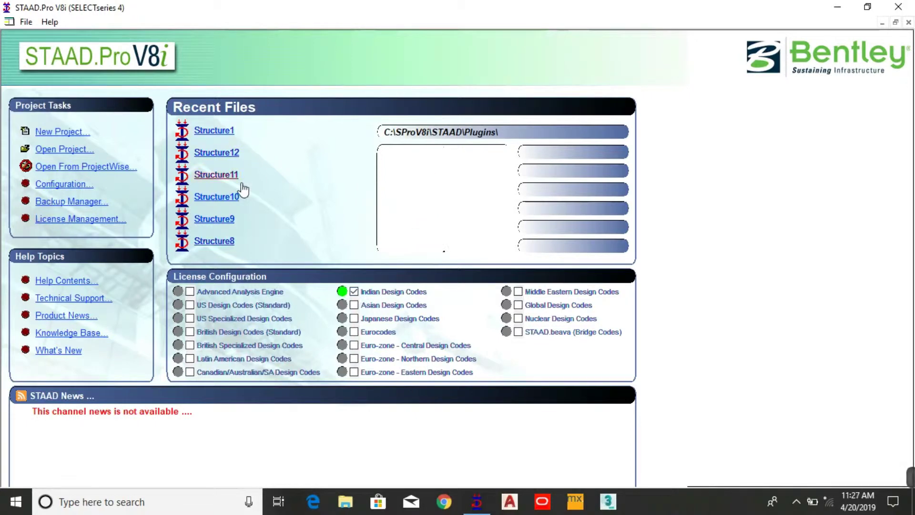
- Start a new project of the Space structure type with the file name beam
click(61, 134)
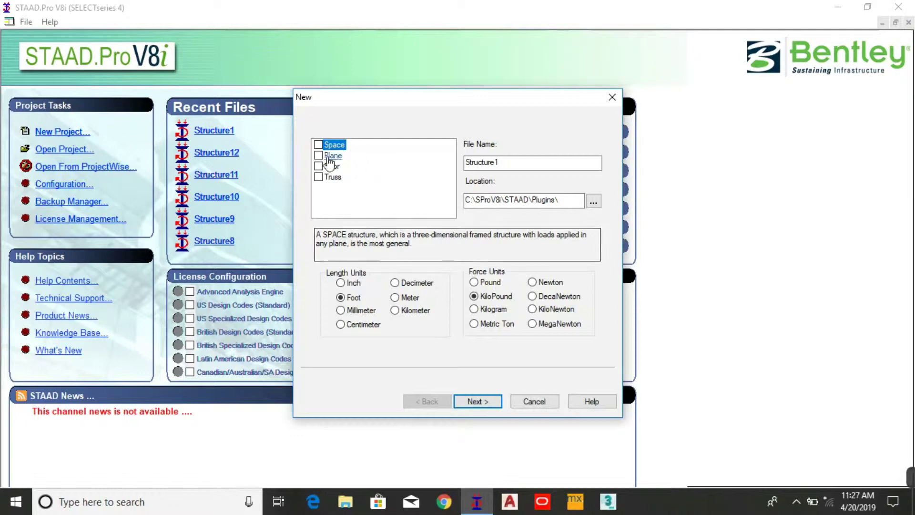
click(319, 145)
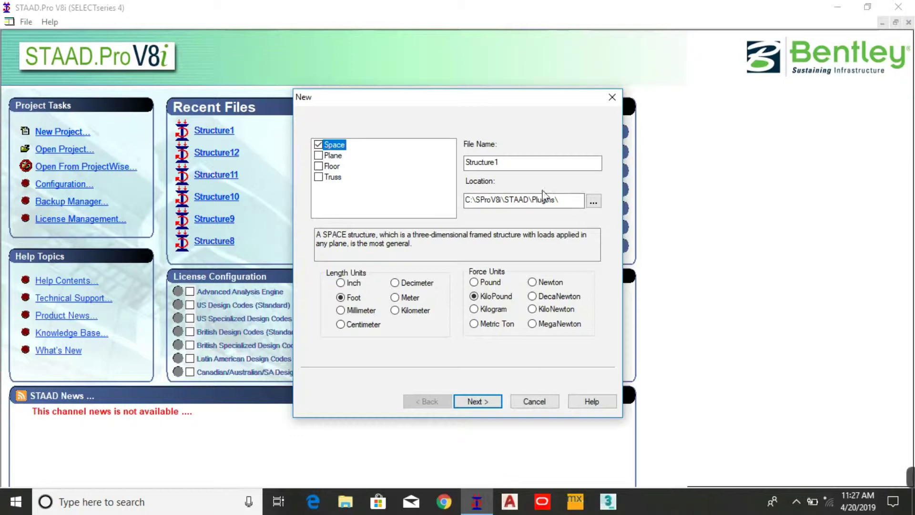
click(508, 161)
drag(507, 161, 464, 163)
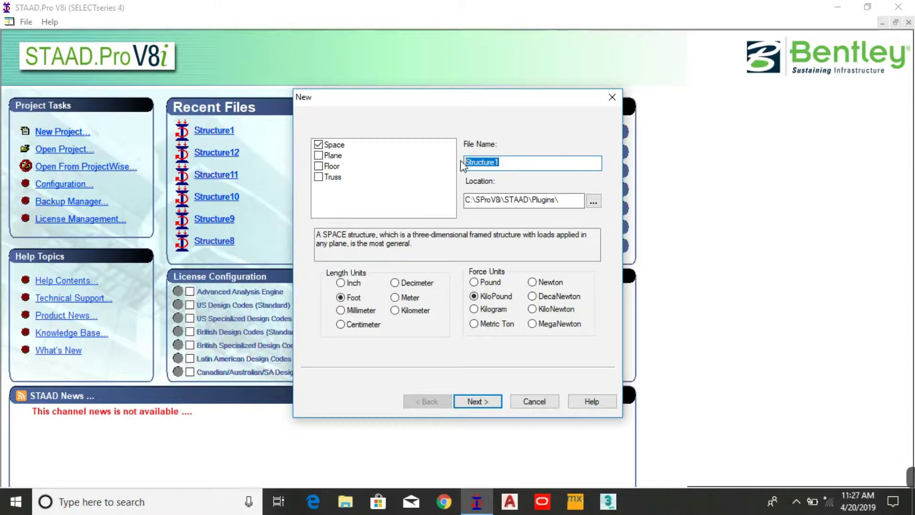
text(beam)
- Set the project units to Meter and KiloNewton, overwrite the existing file, and finish the setup with the Add Beam option
click(397, 299)
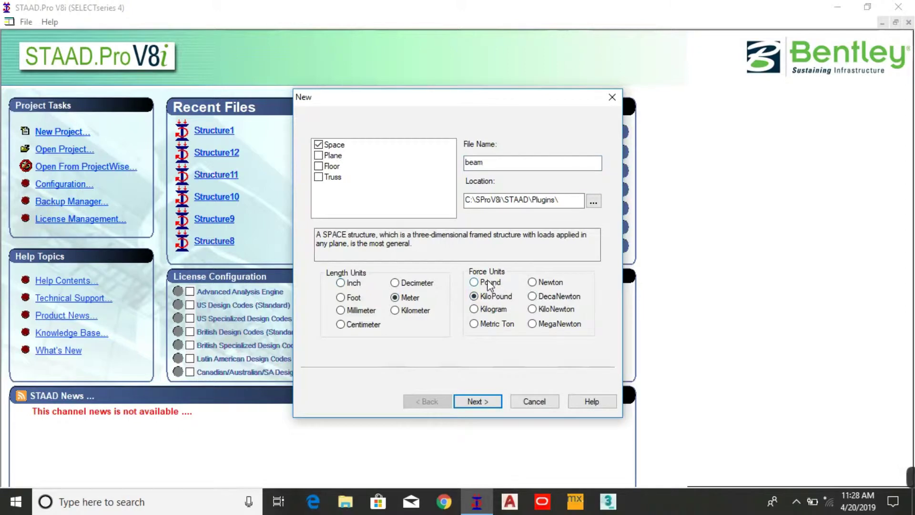
click(532, 309)
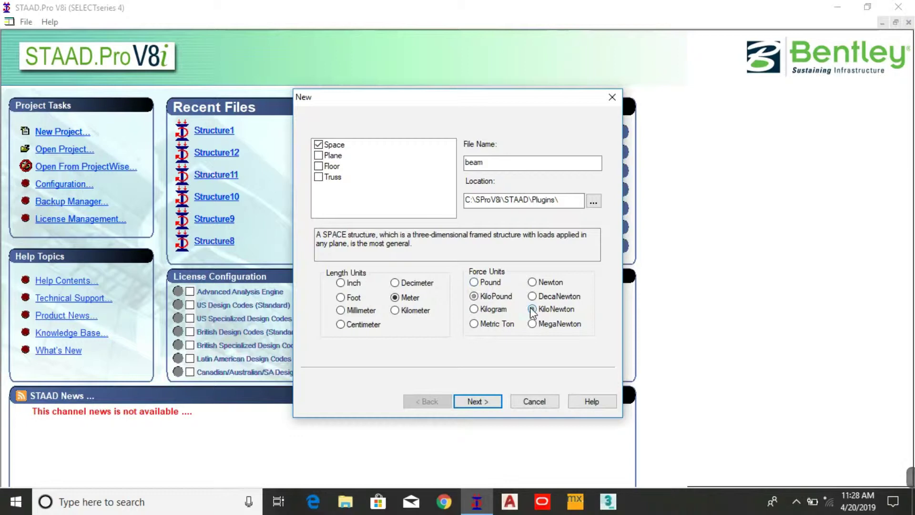
click(475, 403)
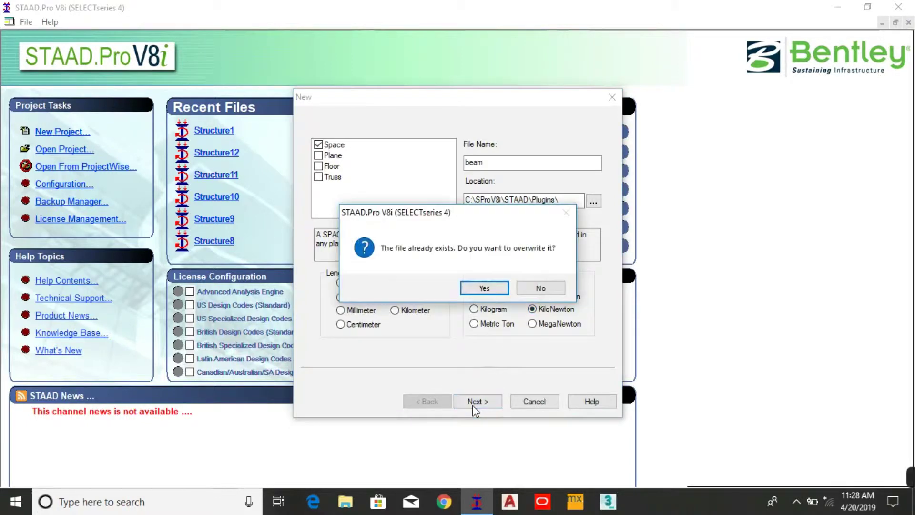
click(471, 290)
click(544, 325)
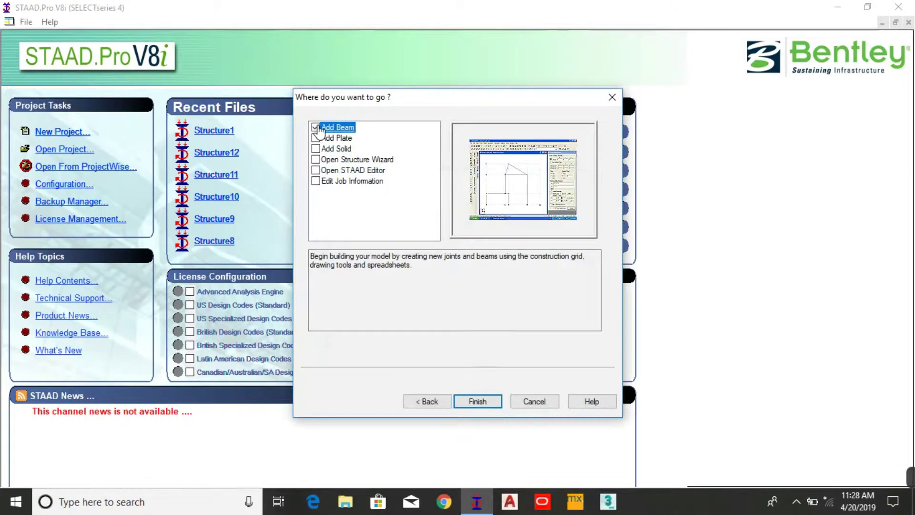
click(471, 404)
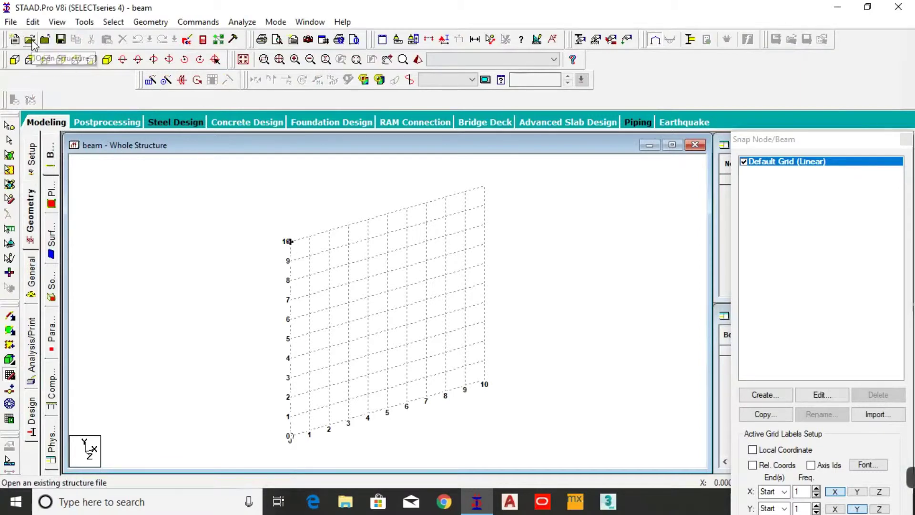
- Set the model to the front X-Y view and close the Snap Node/Beam grid
click(15, 61)
click(30, 60)
click(46, 61)
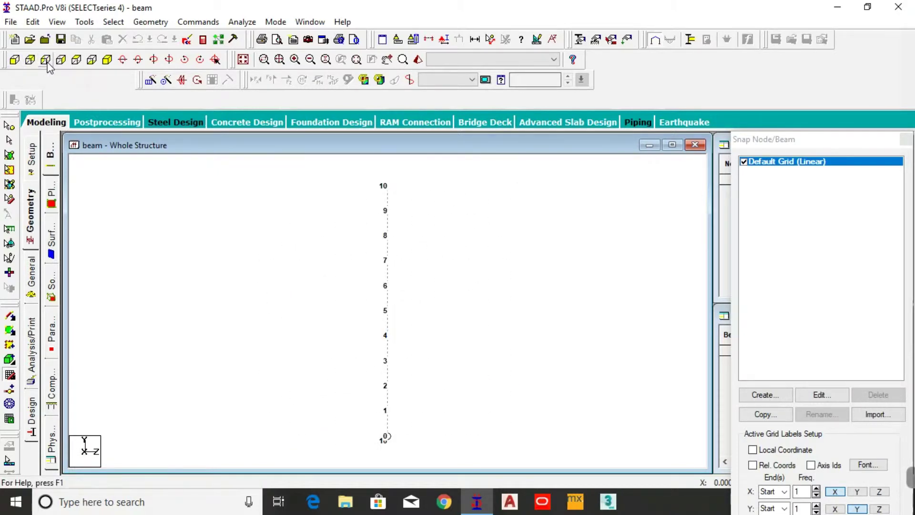
click(15, 61)
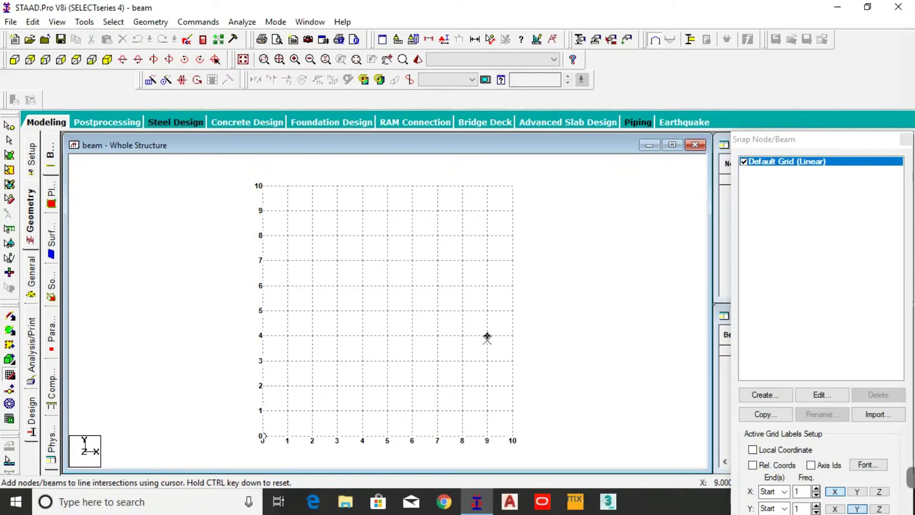
click(905, 140)
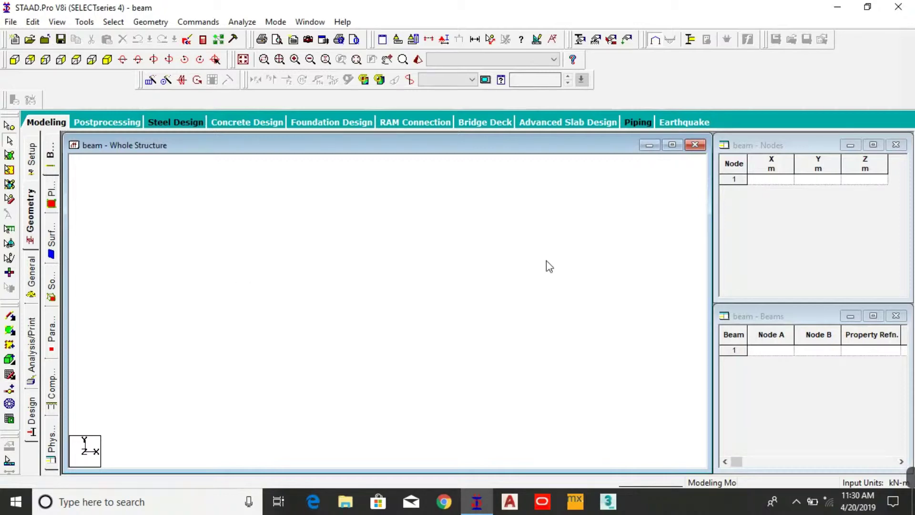
- Create two nodes by coordinates in the node table, at (0, 0, 0) and (5, 0, 0) m
click(764, 180)
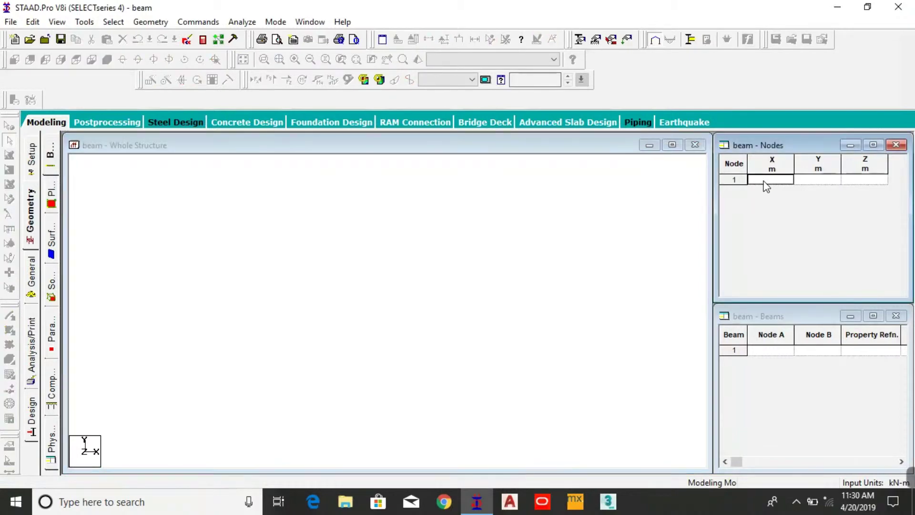
text(0)
key(Tab)
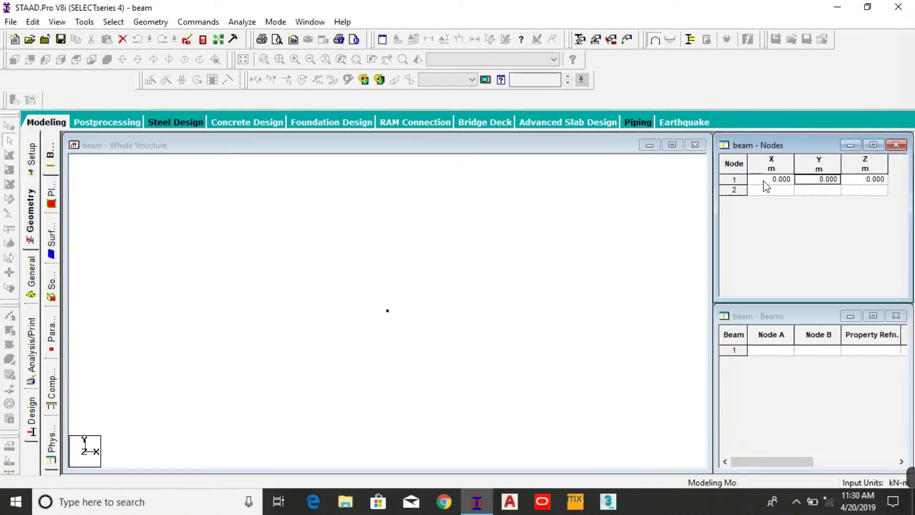
click(423, 333)
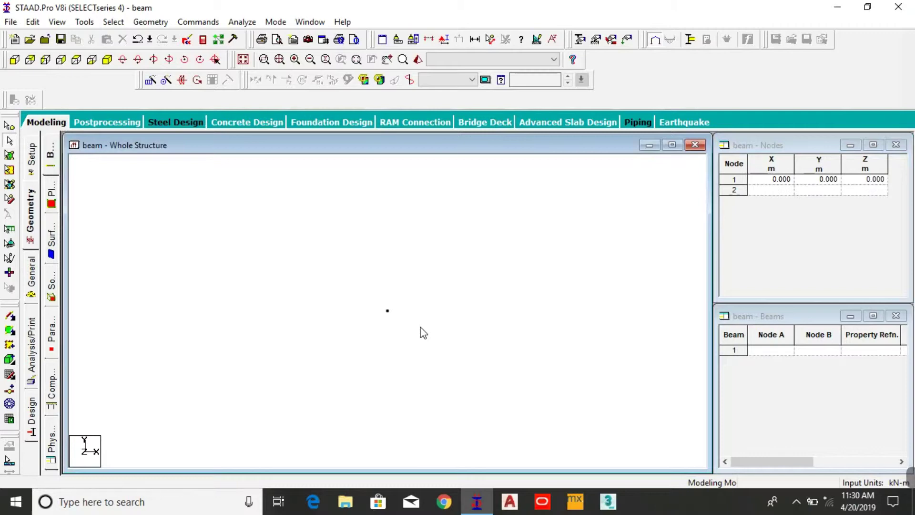
click(771, 190)
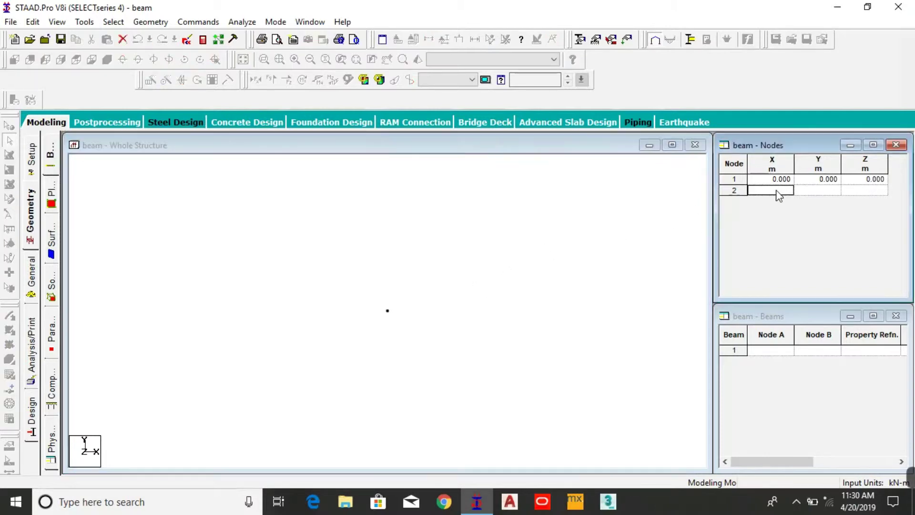
text(5)
key(Tab)
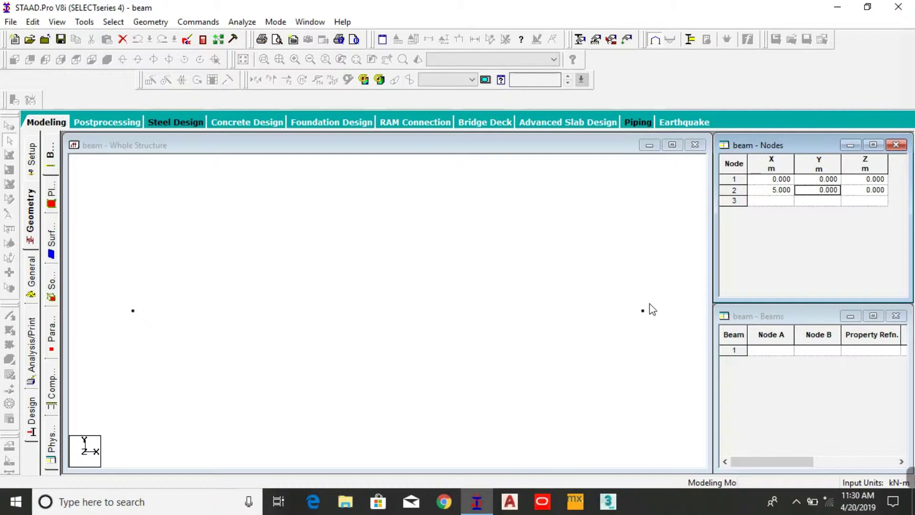
click(360, 295)
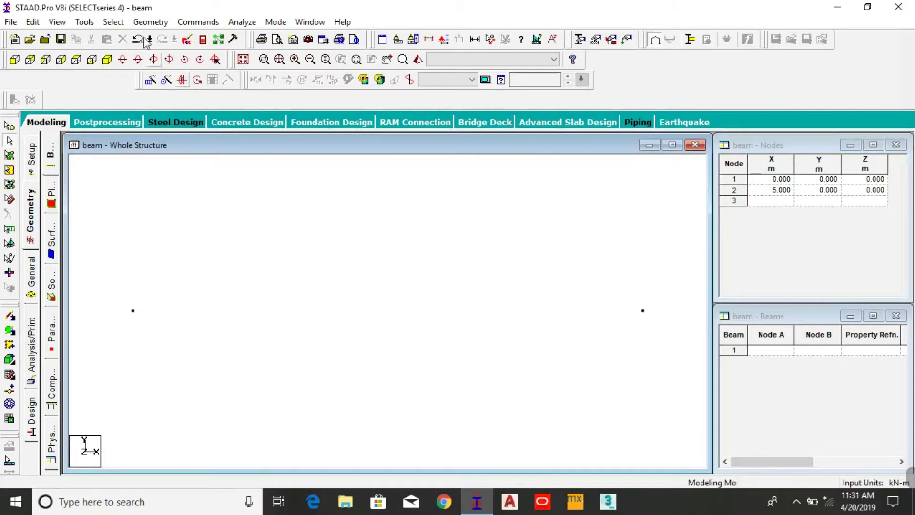
- Add a beam from point to point between node 1 and node 2
click(138, 23)
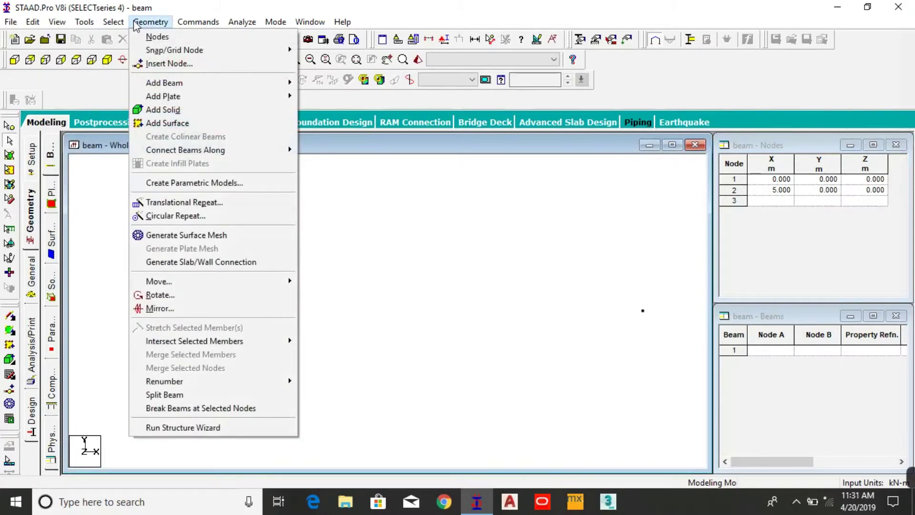
mouse_move(154, 84)
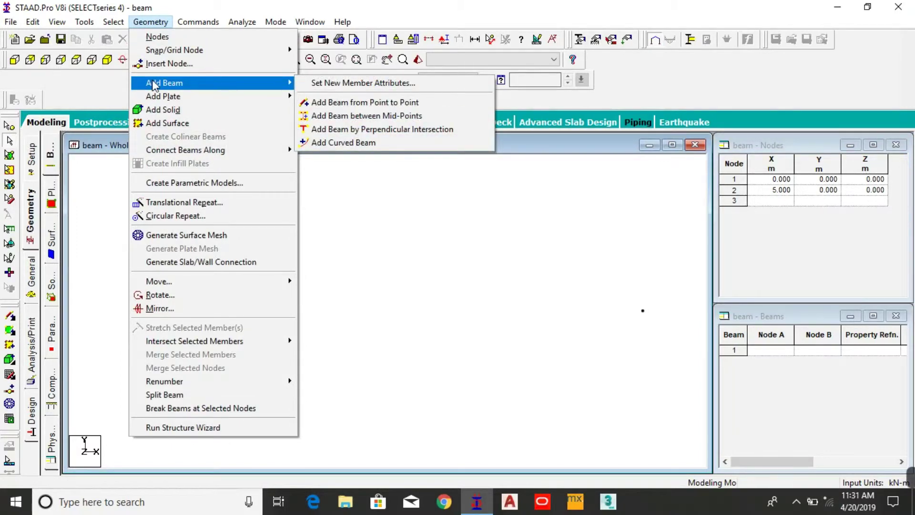
click(366, 103)
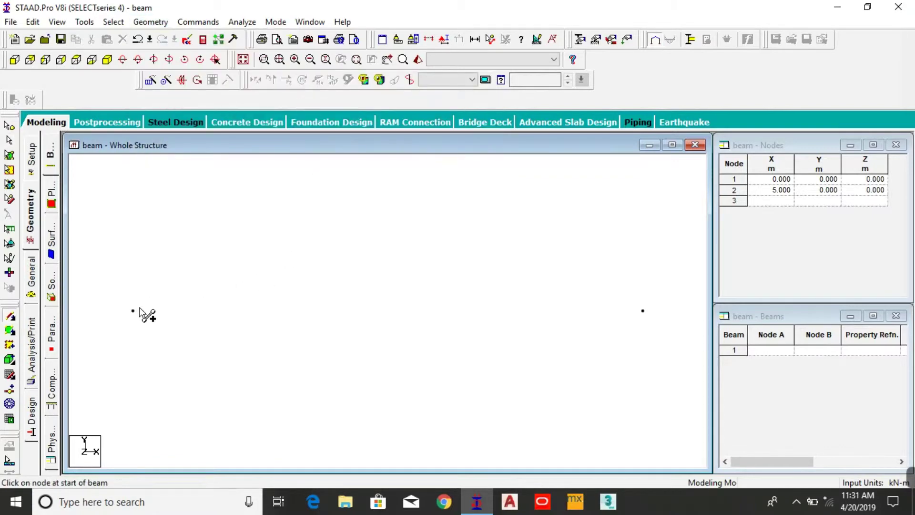
drag(133, 311, 642, 310)
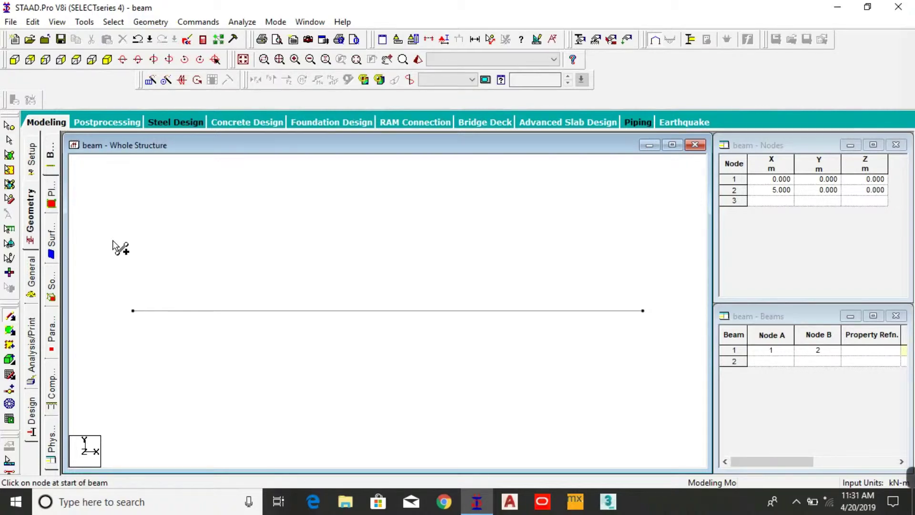
- Create a fixed support definition for the structure
click(32, 274)
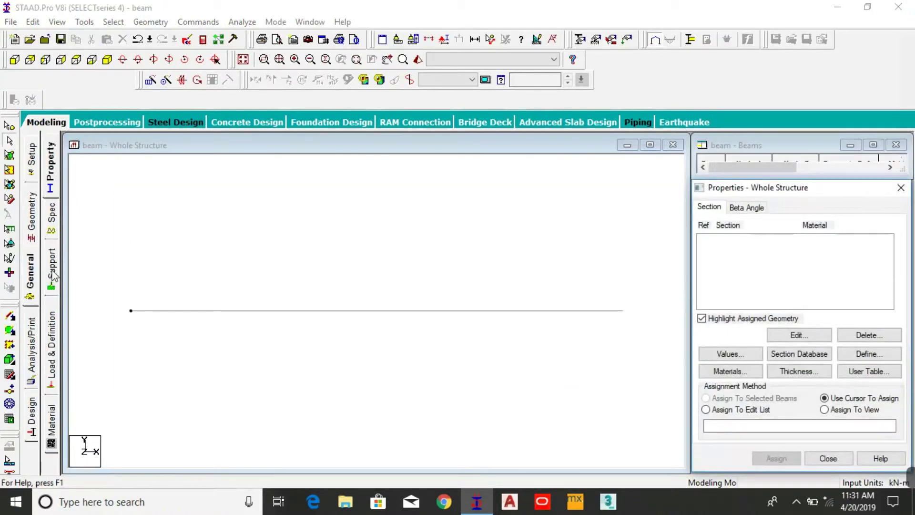
click(52, 276)
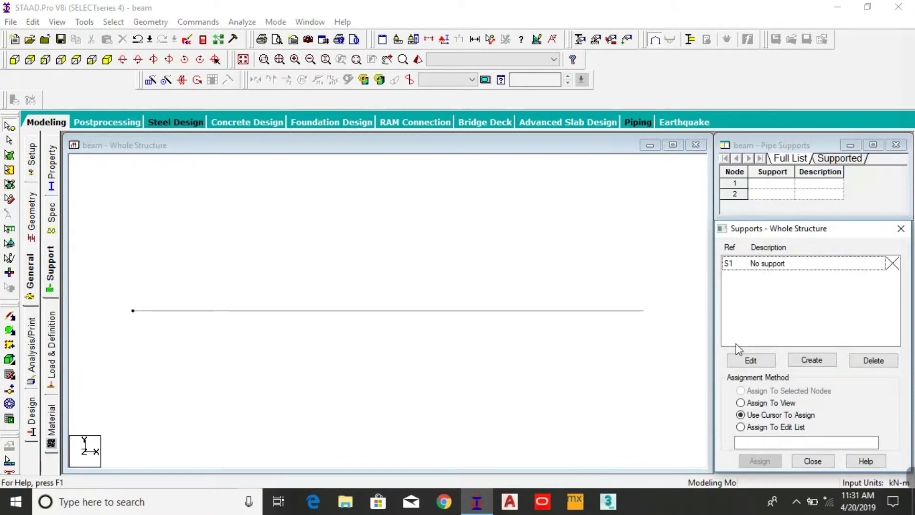
click(810, 362)
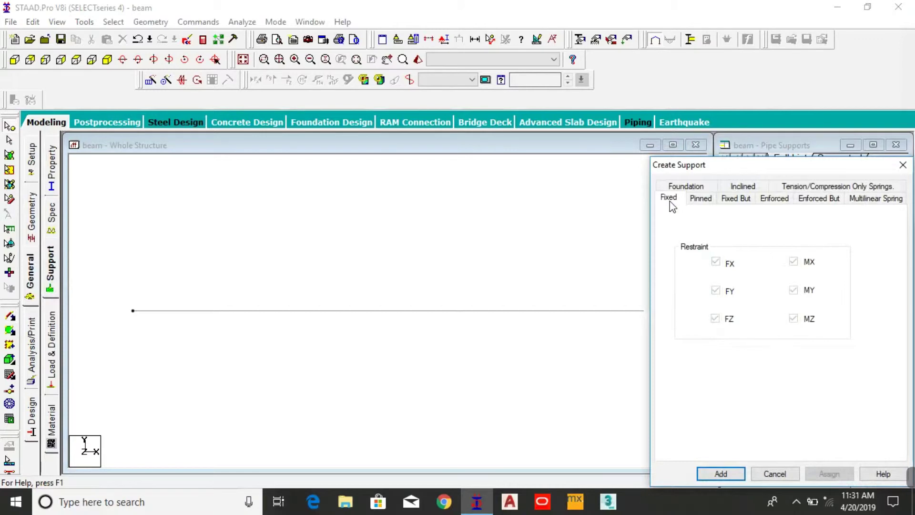
click(720, 473)
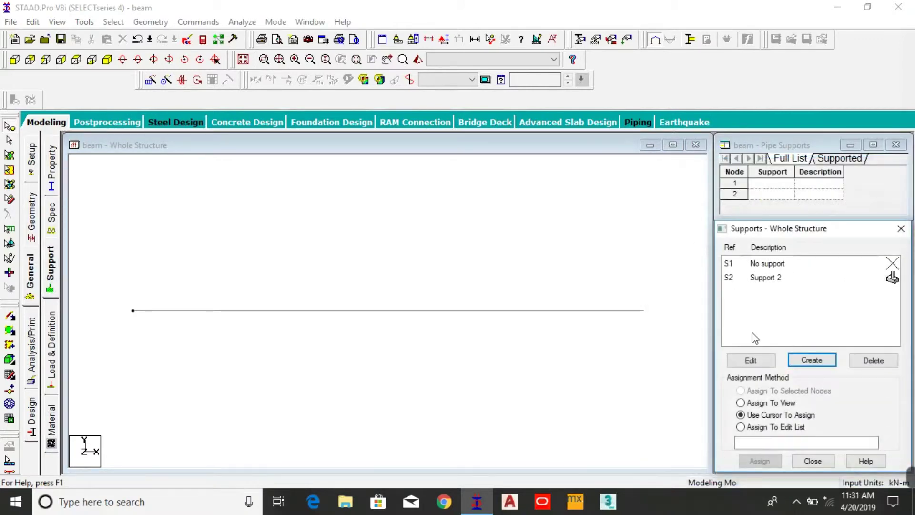
- Assign the fixed support to the nodes at both ends of the beam using Assign To Selected Nodes
click(765, 279)
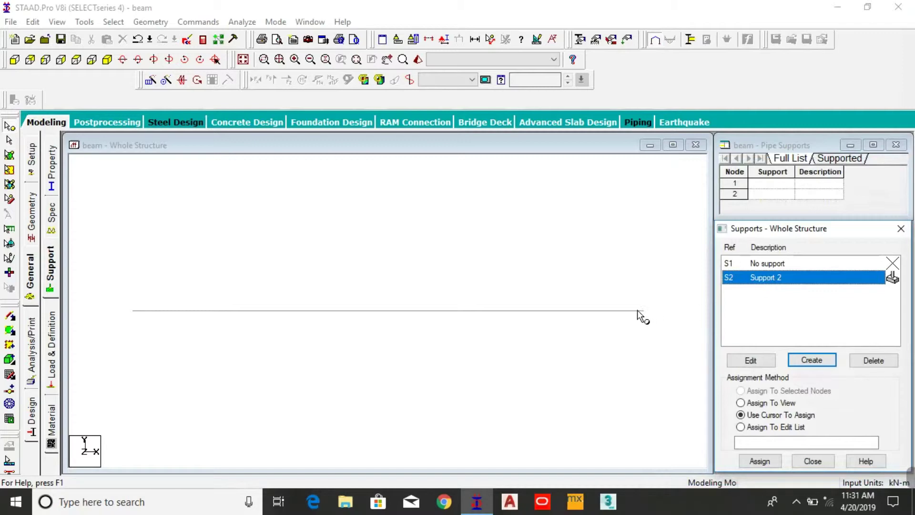
click(133, 310)
click(10, 127)
drag(105, 275, 152, 334)
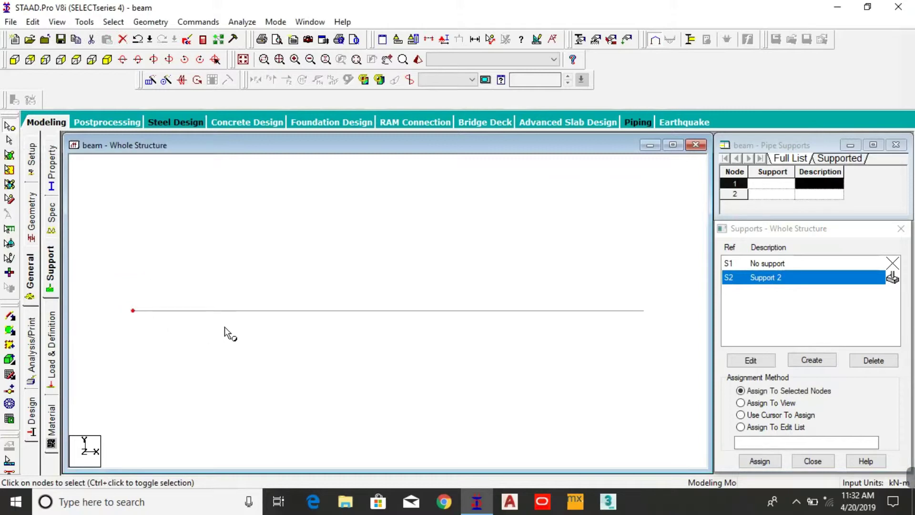
drag(622, 285, 657, 339)
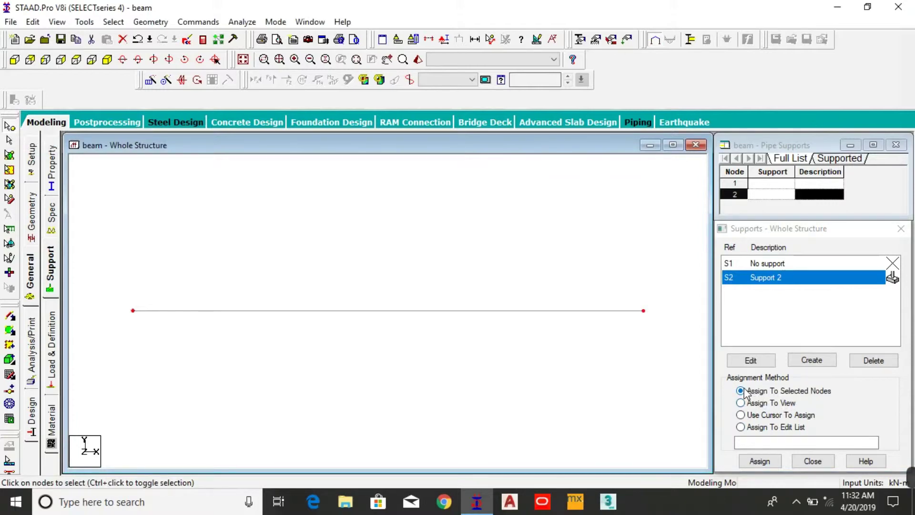
click(760, 460)
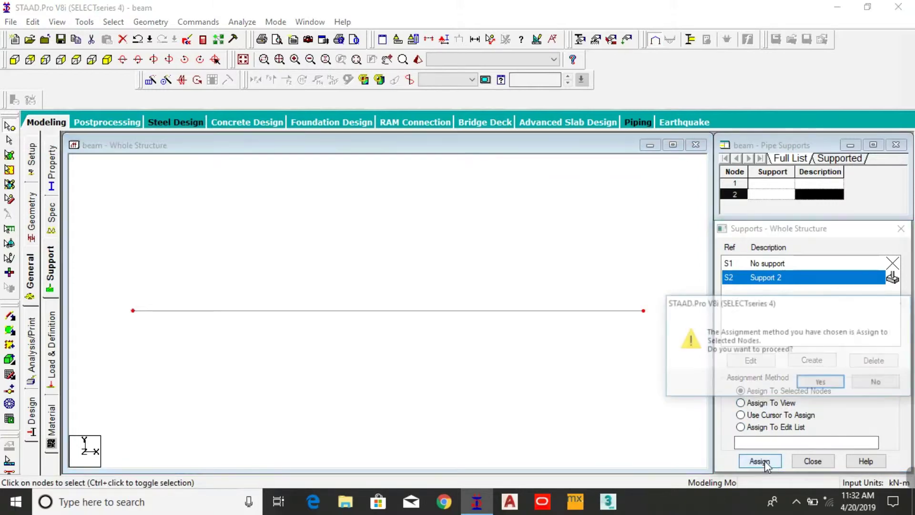
click(813, 384)
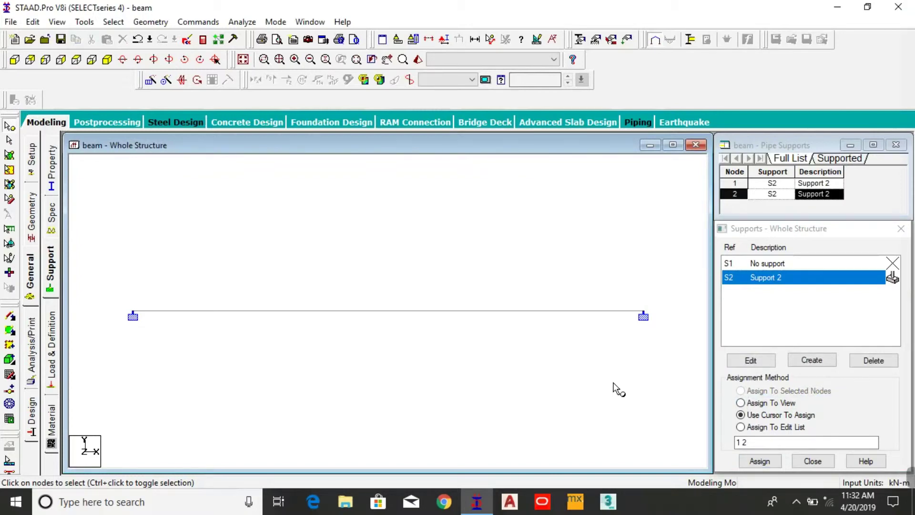
- Define a rectangular concrete section property with YD 0.30 m and ZD 0.25 m
click(52, 174)
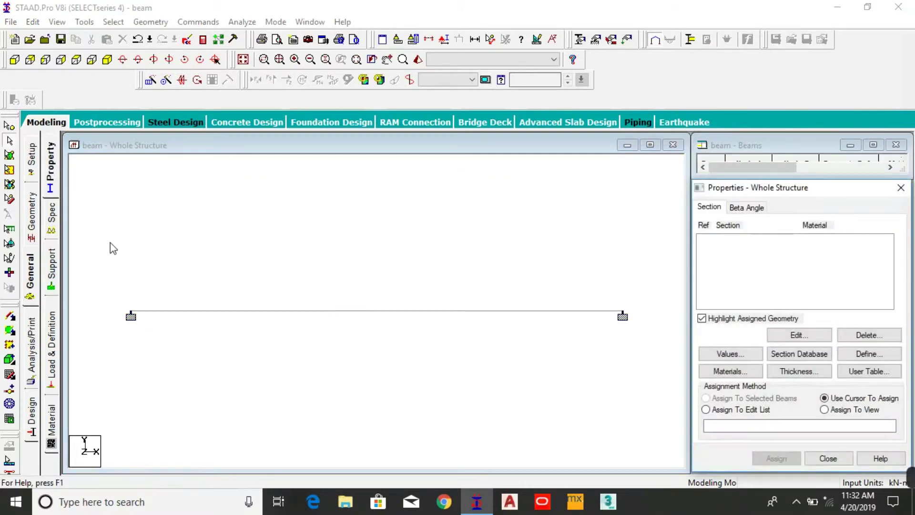
click(862, 355)
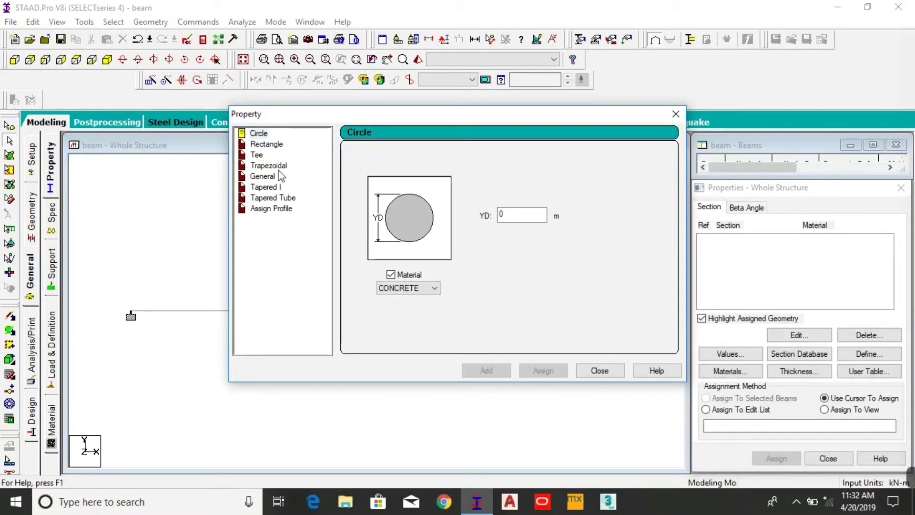
click(284, 148)
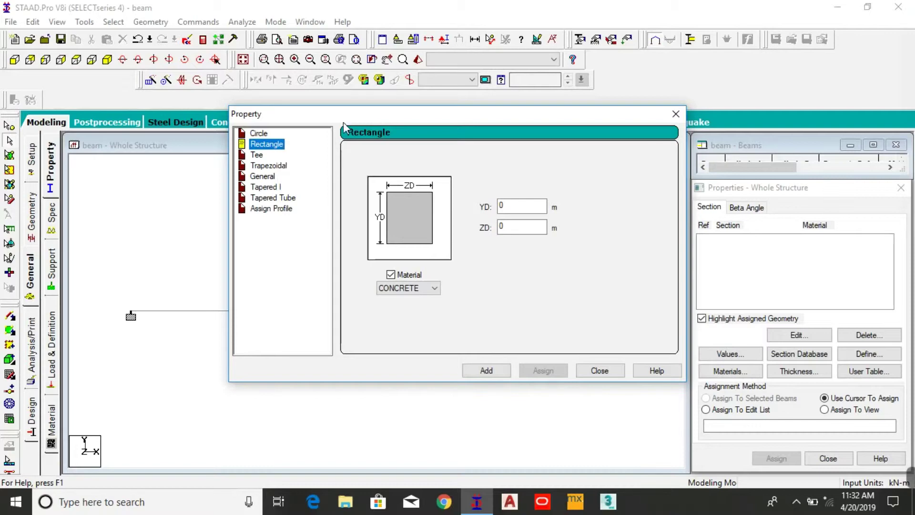
click(519, 210)
click(521, 205)
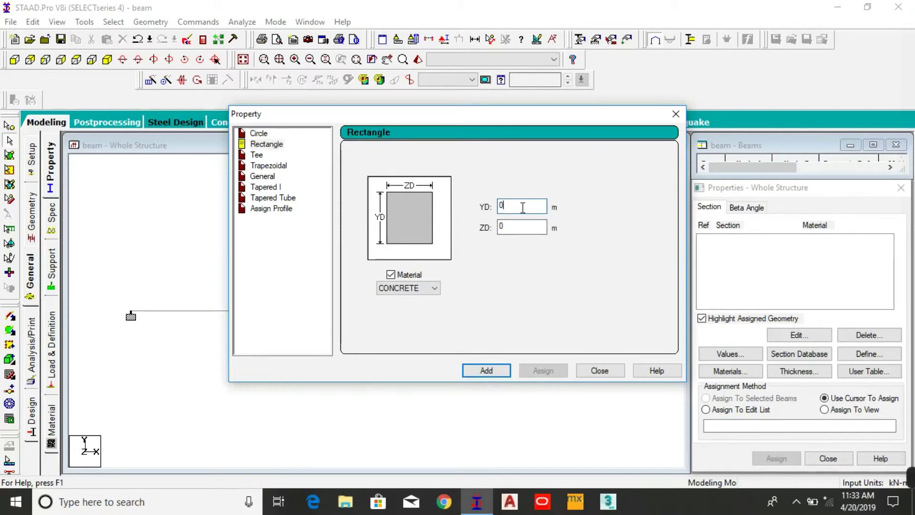
text(.30)
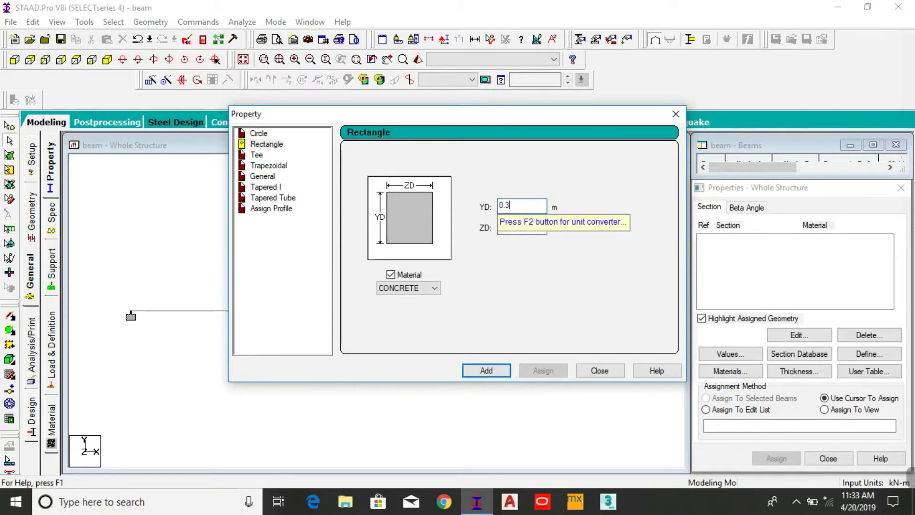
click(513, 227)
text(.25)
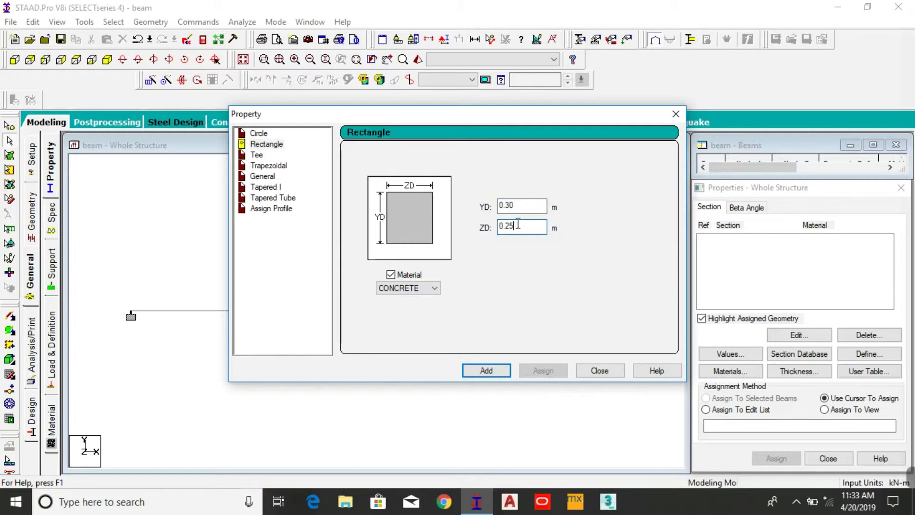
click(487, 372)
click(591, 376)
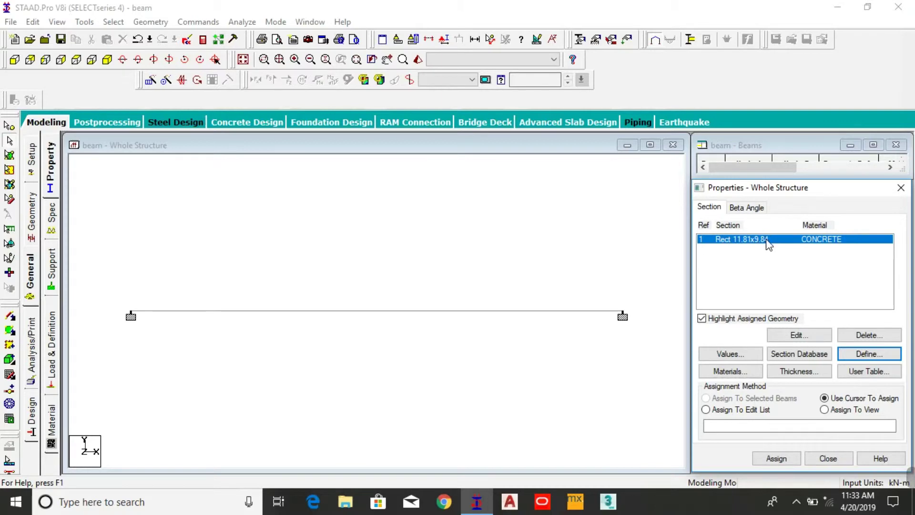
- Assign the rectangular concrete section to the beam and decline the auto save
click(10, 141)
click(200, 311)
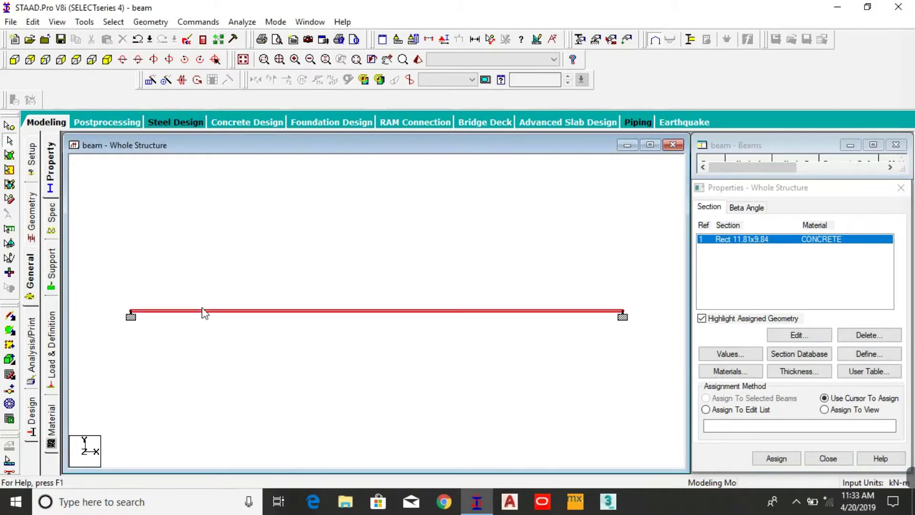
click(776, 458)
click(809, 363)
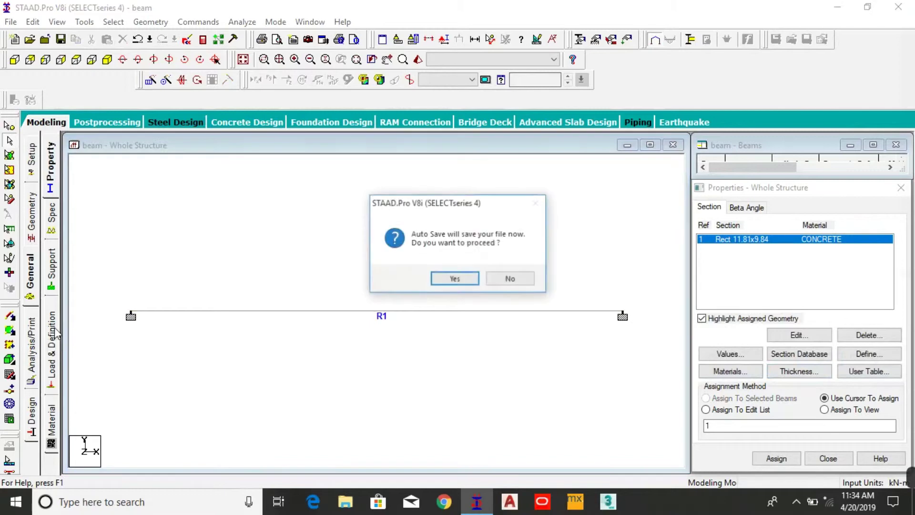
click(506, 281)
- Add primary load case 1 with loading type Dead and the title dl
click(51, 327)
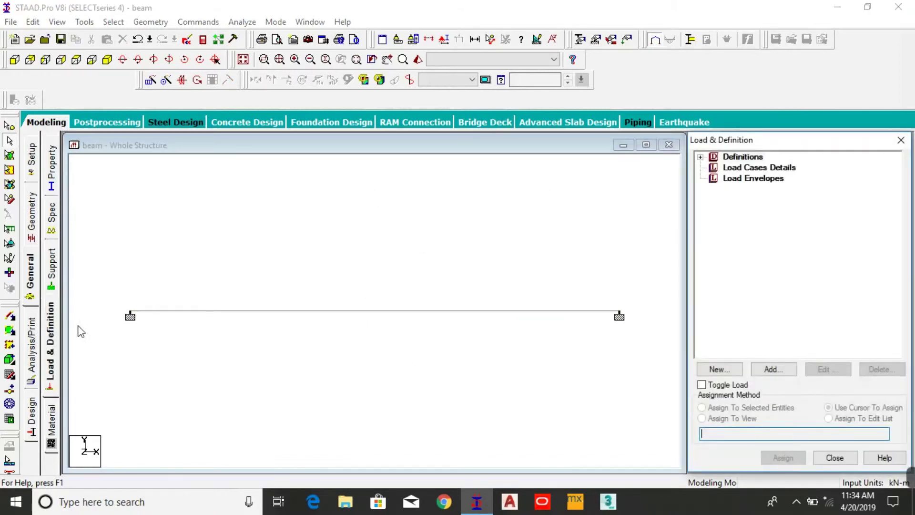
click(749, 168)
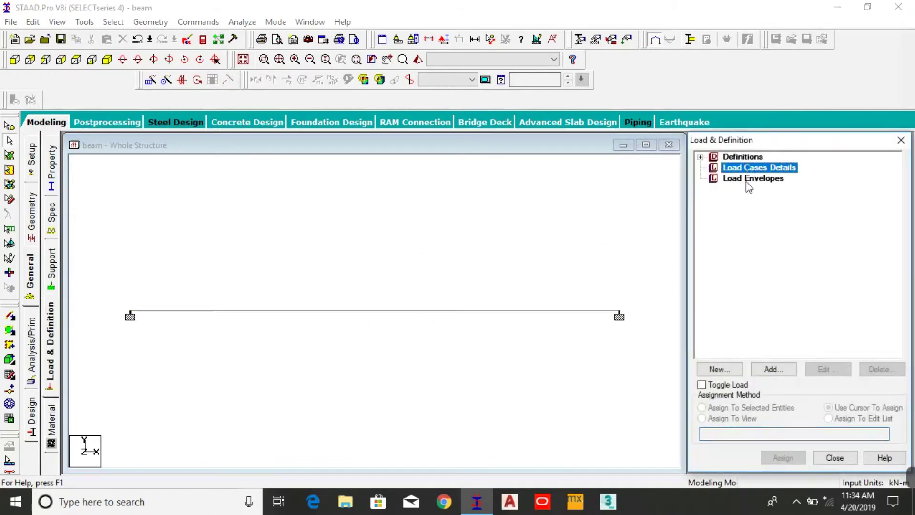
click(782, 371)
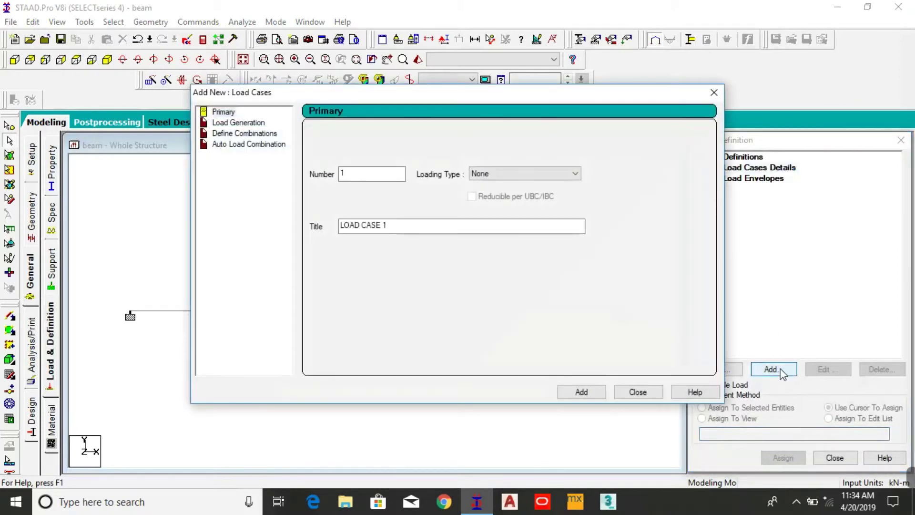
click(504, 173)
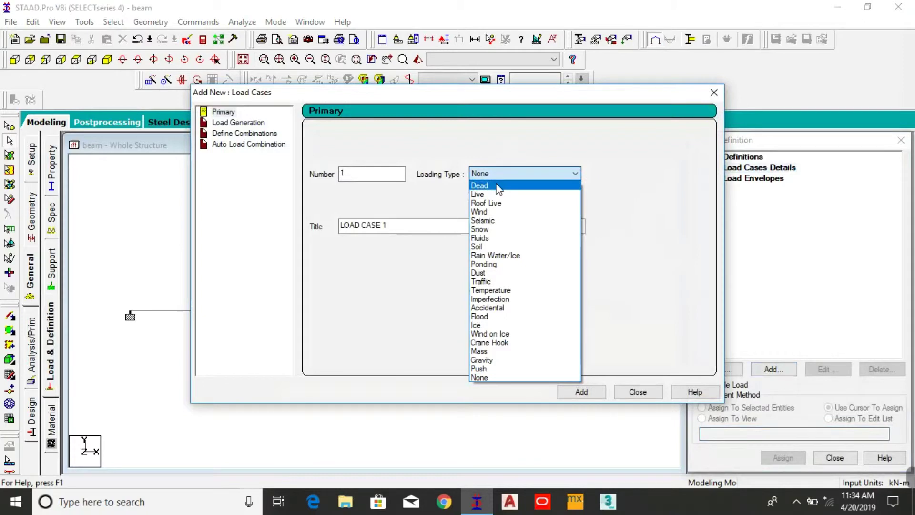
click(498, 186)
drag(435, 224, 309, 234)
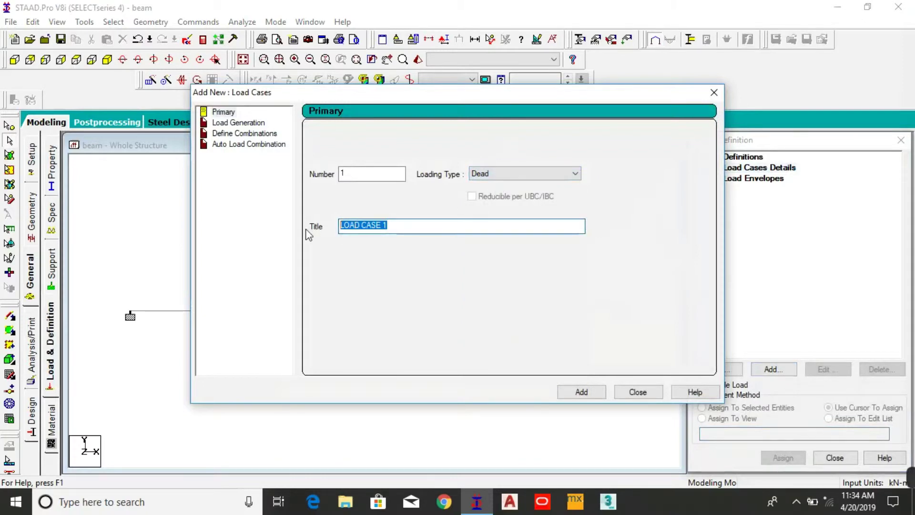
text(dl)
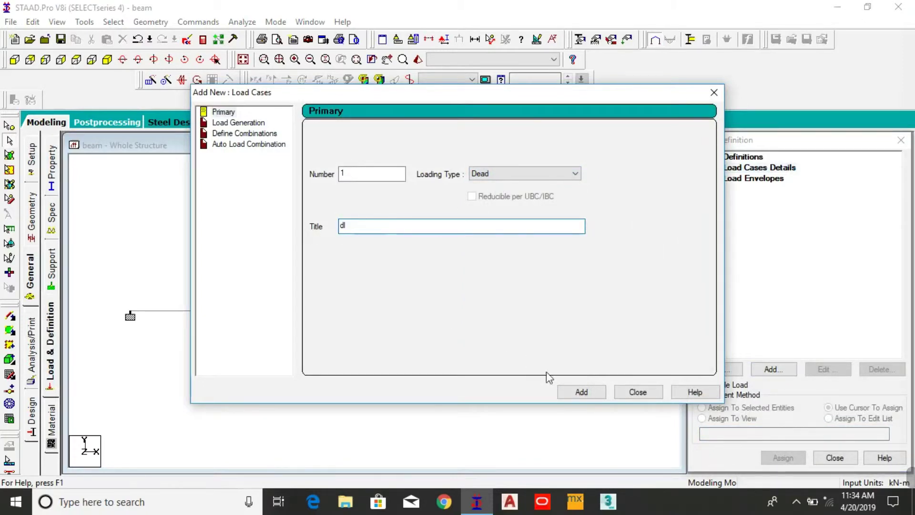
click(566, 389)
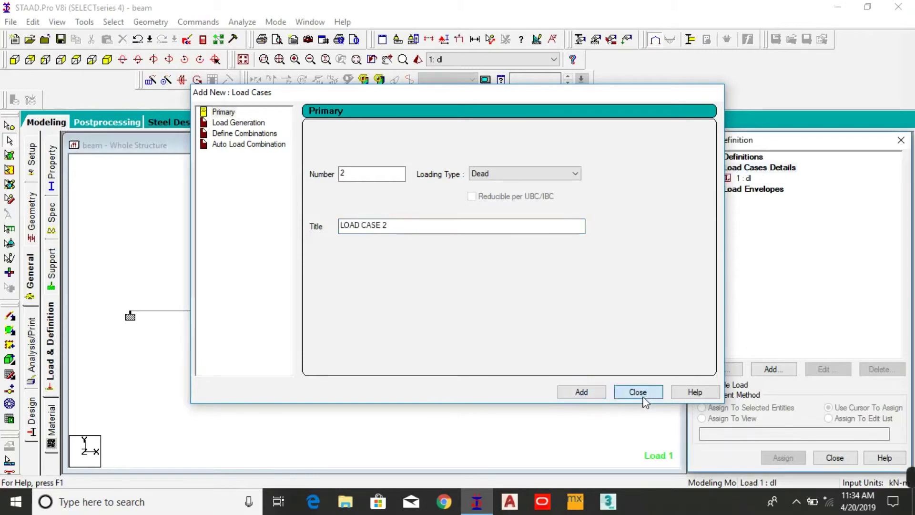
click(638, 392)
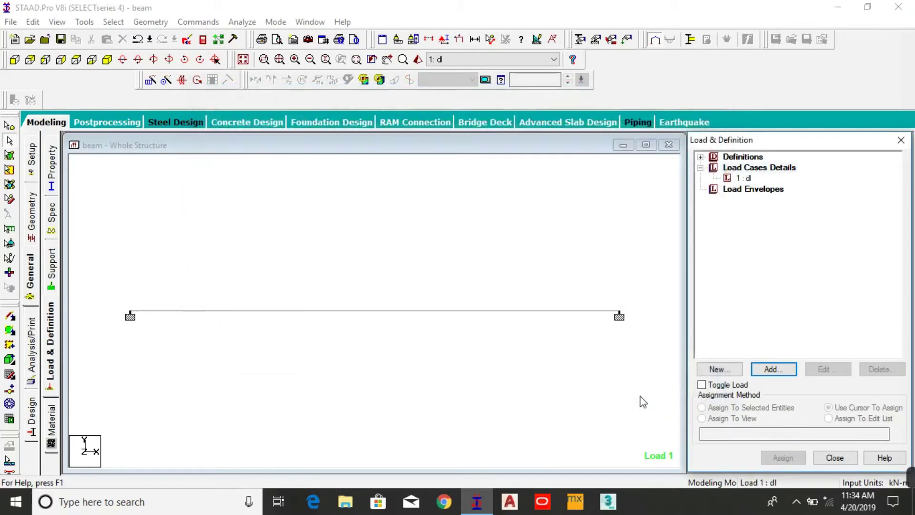
- Add a uniform force member load of -20 kN/m in the GY direction to the dl load case
click(739, 179)
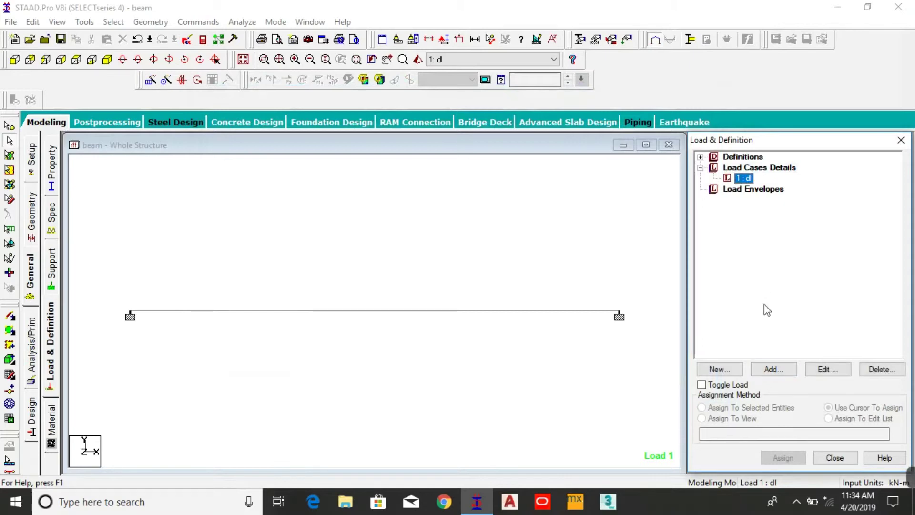
click(772, 370)
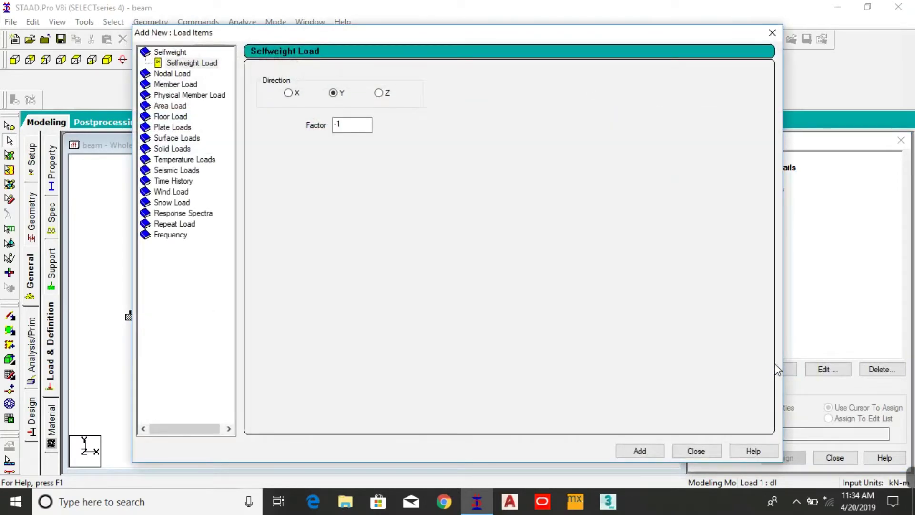
click(179, 85)
click(384, 110)
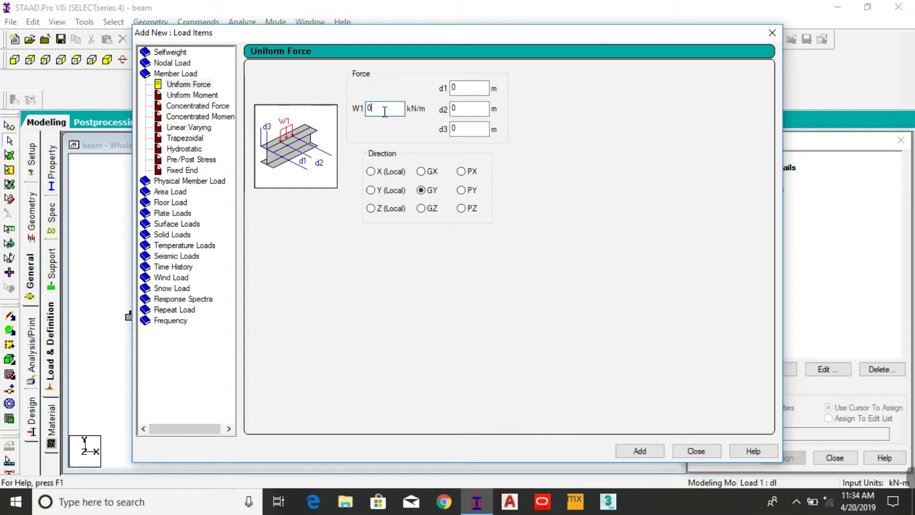
key(BackSpace)
text(-20)
click(637, 450)
click(694, 450)
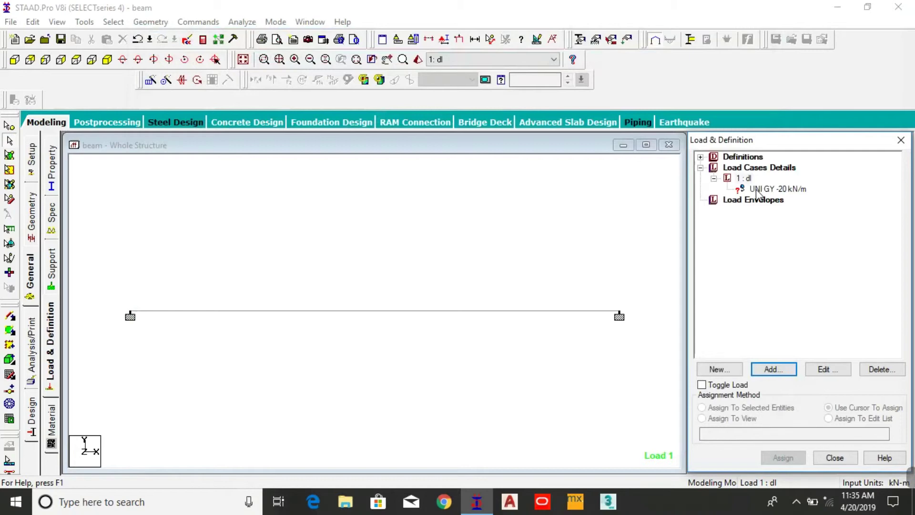
- Assign the uniform -20 kN/m load to the beam using Assign To Selected Beams
click(86, 179)
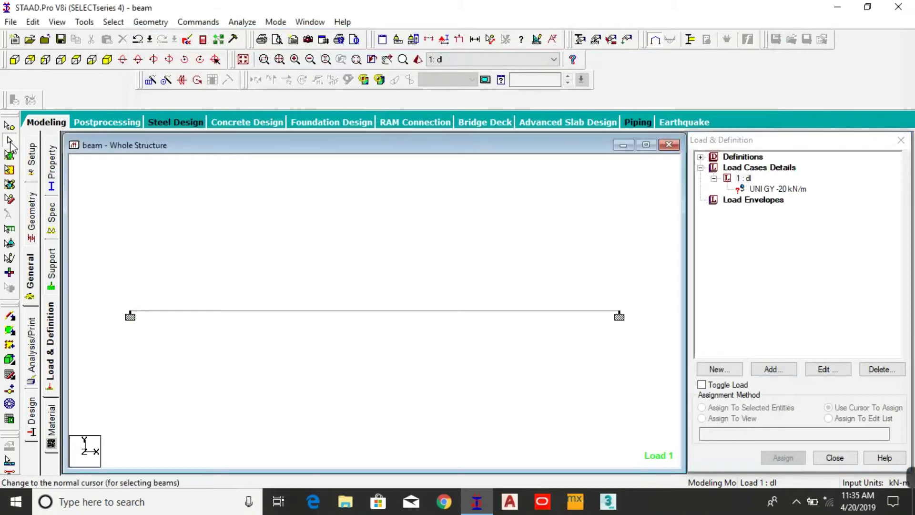
click(793, 189)
click(437, 307)
click(437, 309)
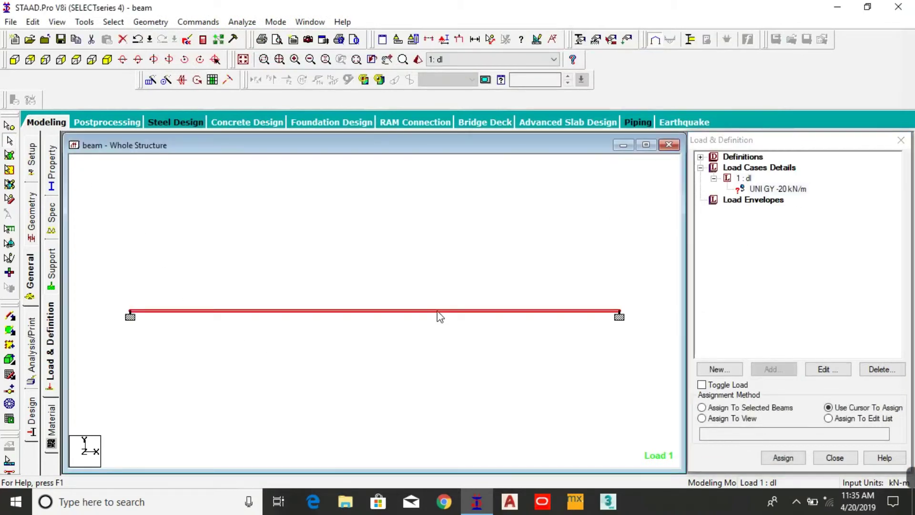
click(764, 410)
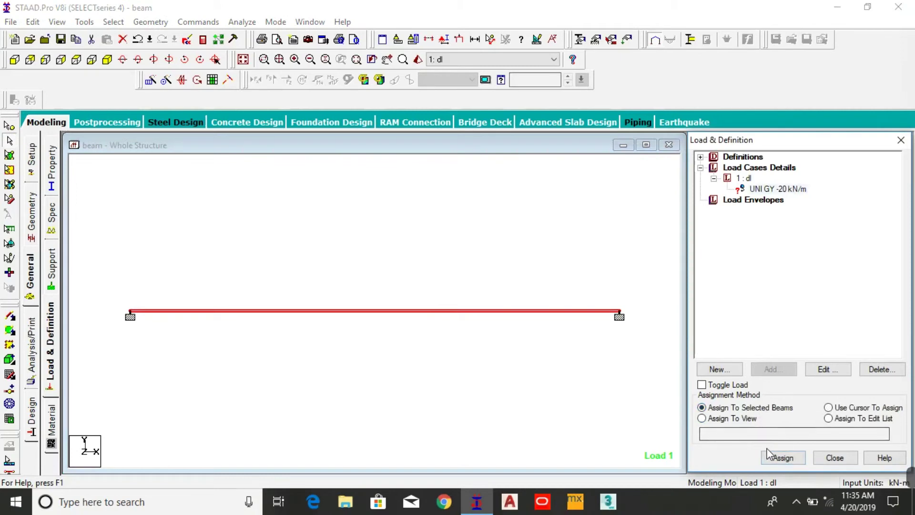
click(768, 461)
click(812, 341)
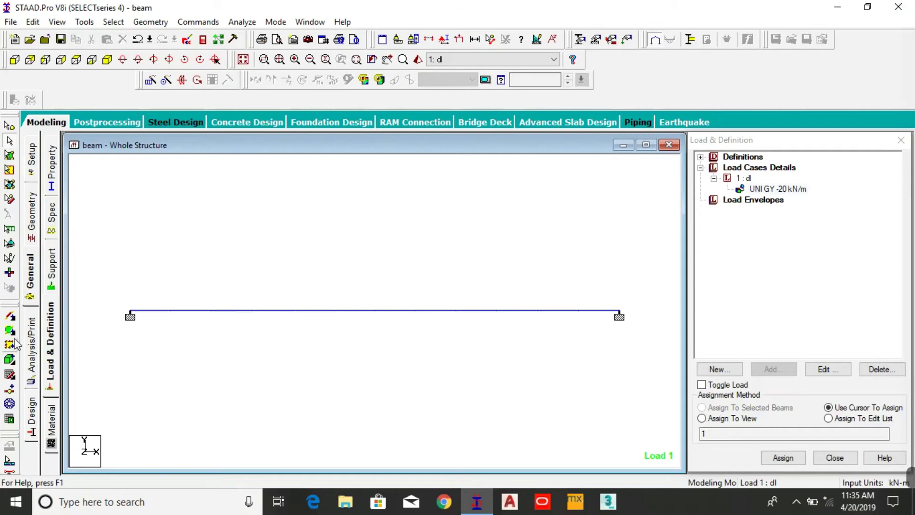
- Add a Perform Analysis command with the No Print option
click(30, 341)
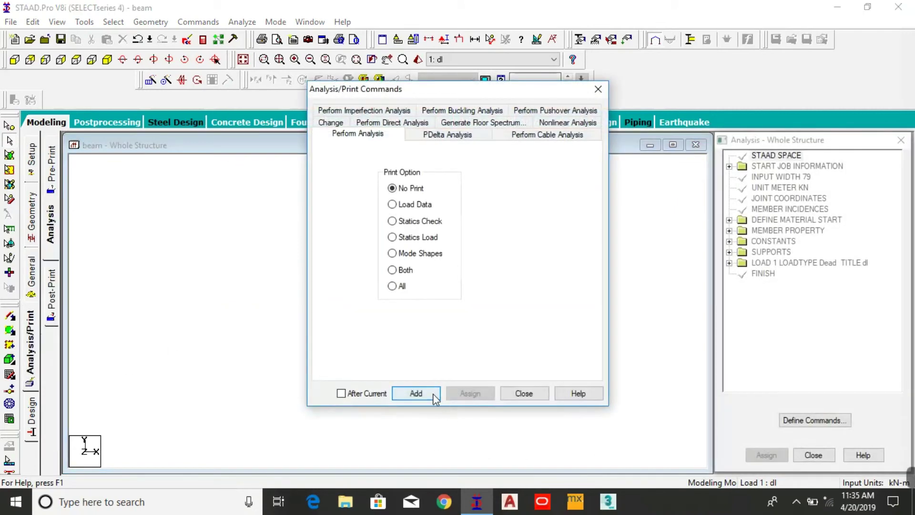
click(416, 393)
click(521, 394)
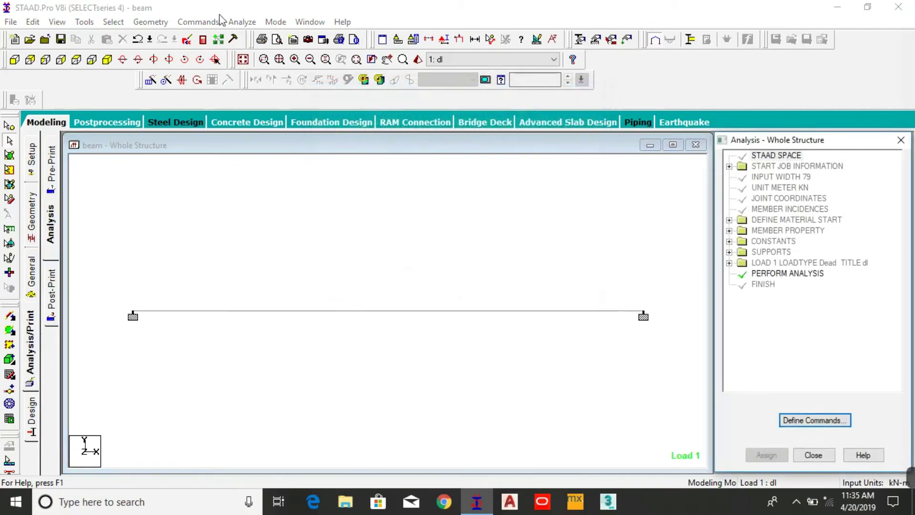
- Run the analysis, saving the modified structure first
click(242, 22)
click(253, 37)
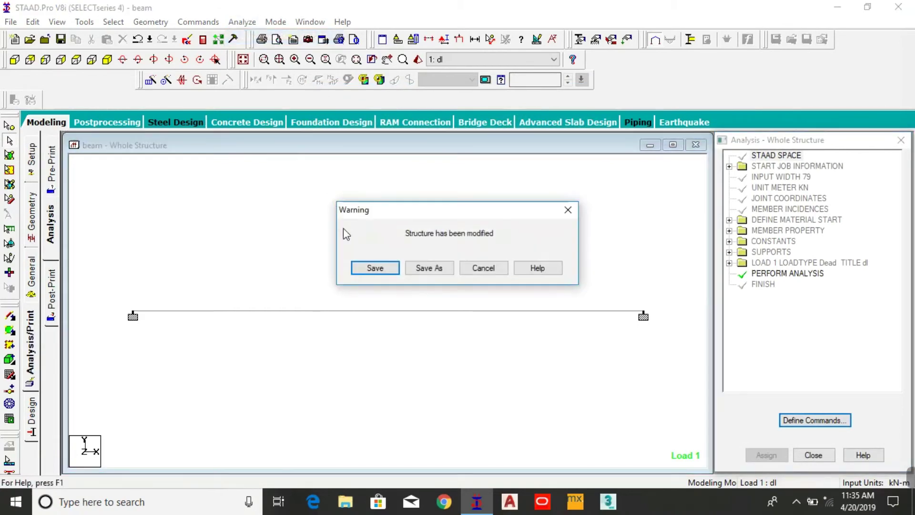
click(371, 269)
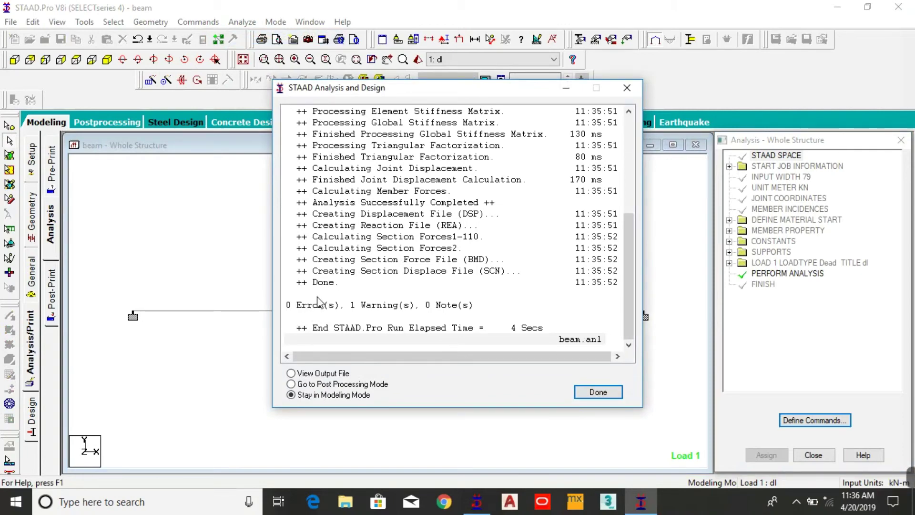
- Go to Post Processing Mode with load case dl and display the beam's bending moment, shear and axial force graphs
click(329, 386)
click(589, 394)
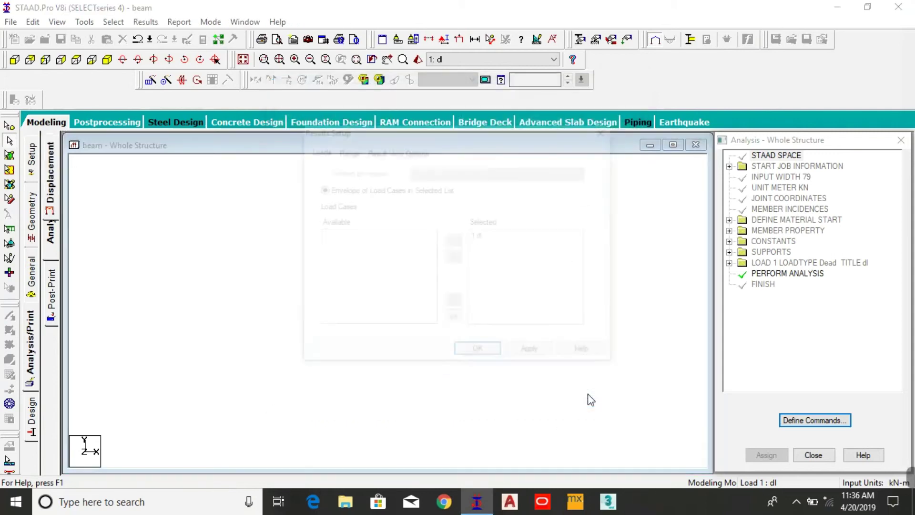
click(479, 354)
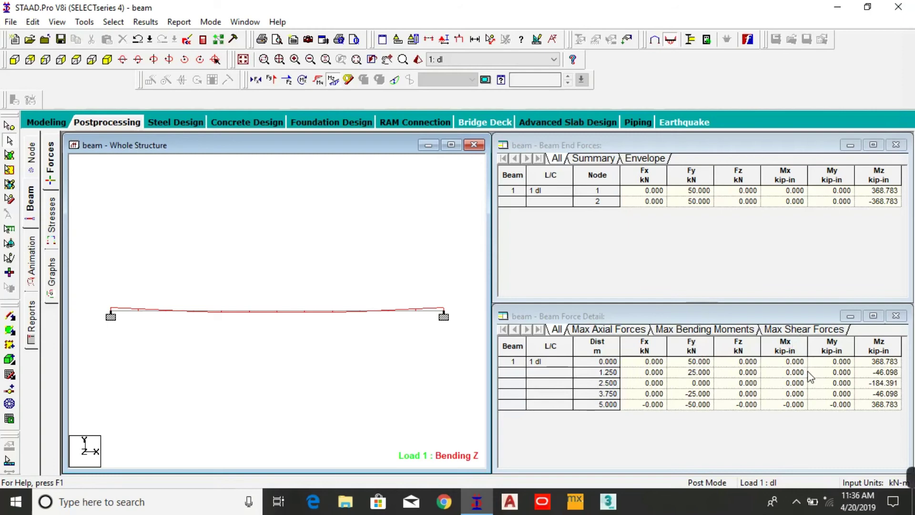
click(50, 276)
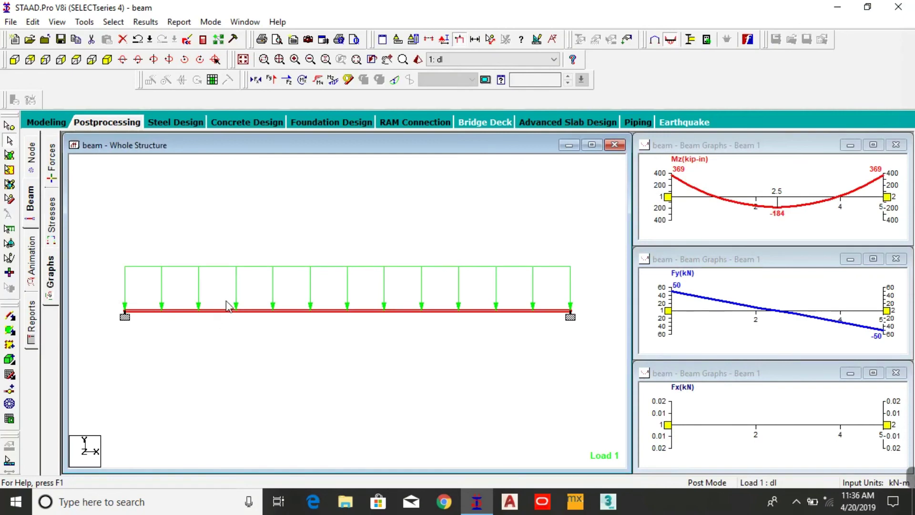
mouse_move(904, 483)
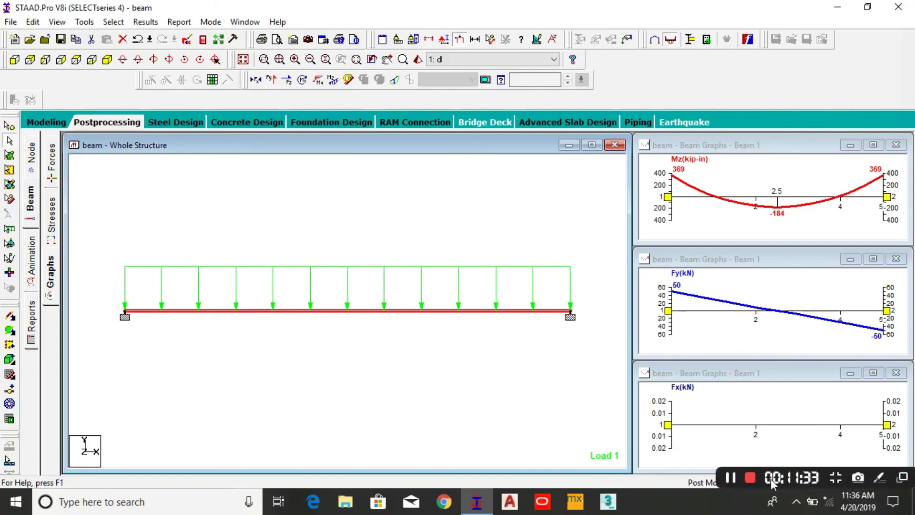